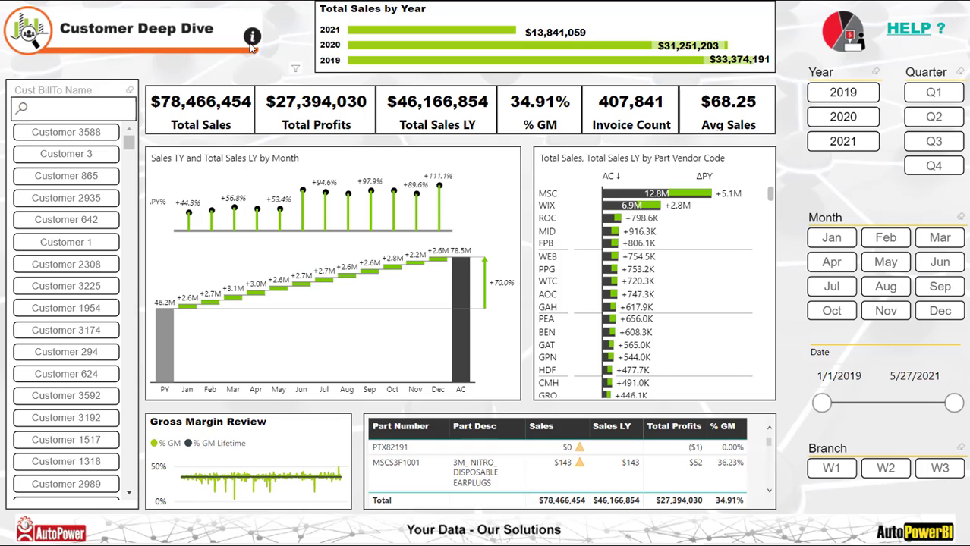
Filter the report to 2021 and review the figures for Customer 3 before clearing that customer selection
mouse_move(251, 39)
left_click(844, 143)
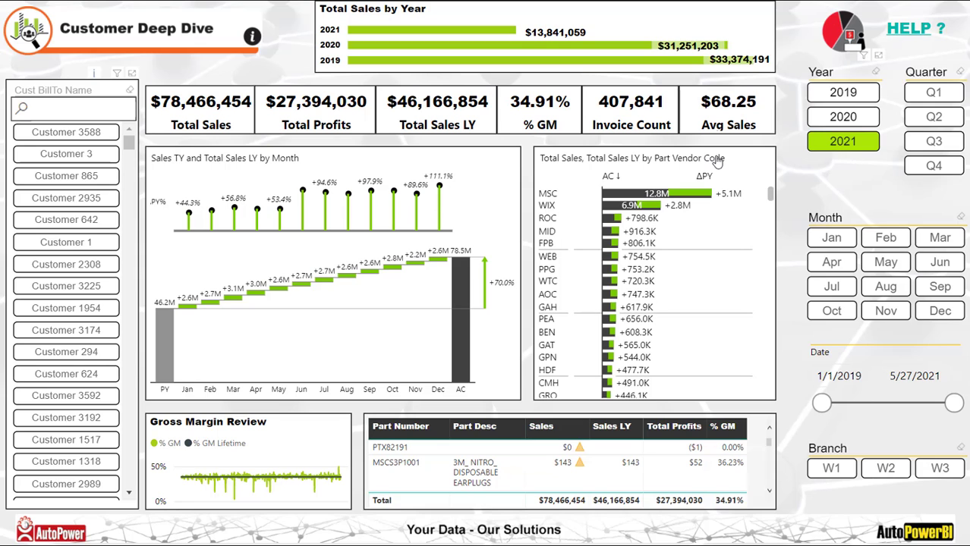
left_click(89, 155)
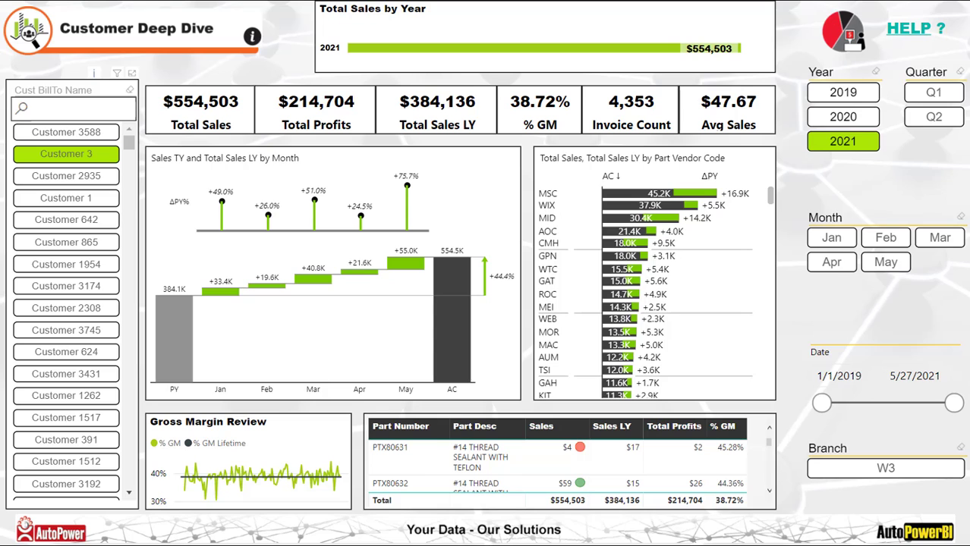
left_click(32, 155)
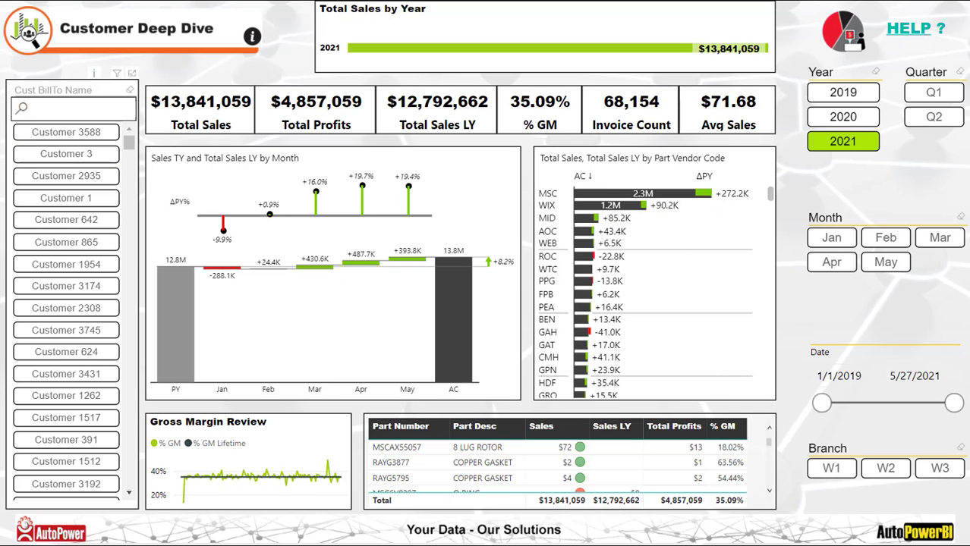
Filter to Customer 865 and examine the monthly sales chart in focus mode before returning to the report
left_click(67, 243)
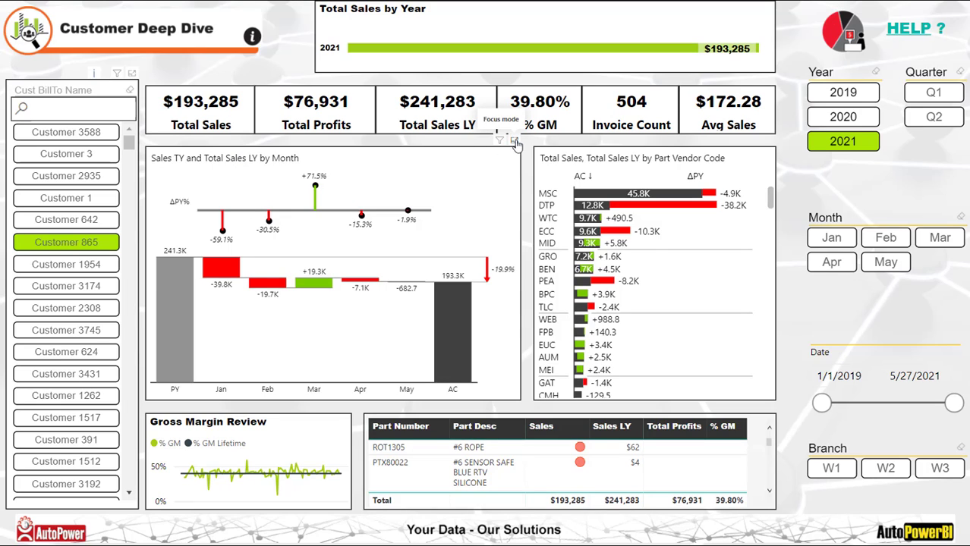
left_click(514, 142)
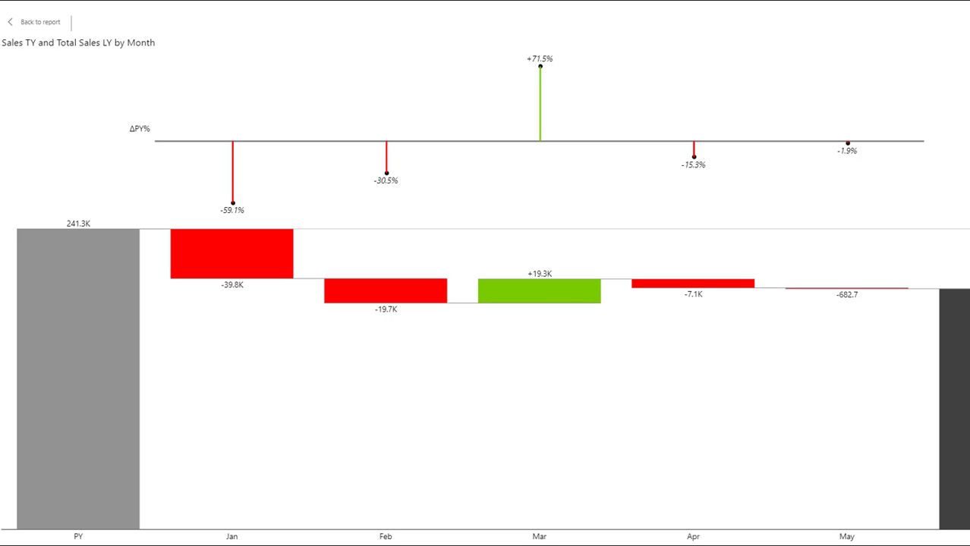
left_click(40, 22)
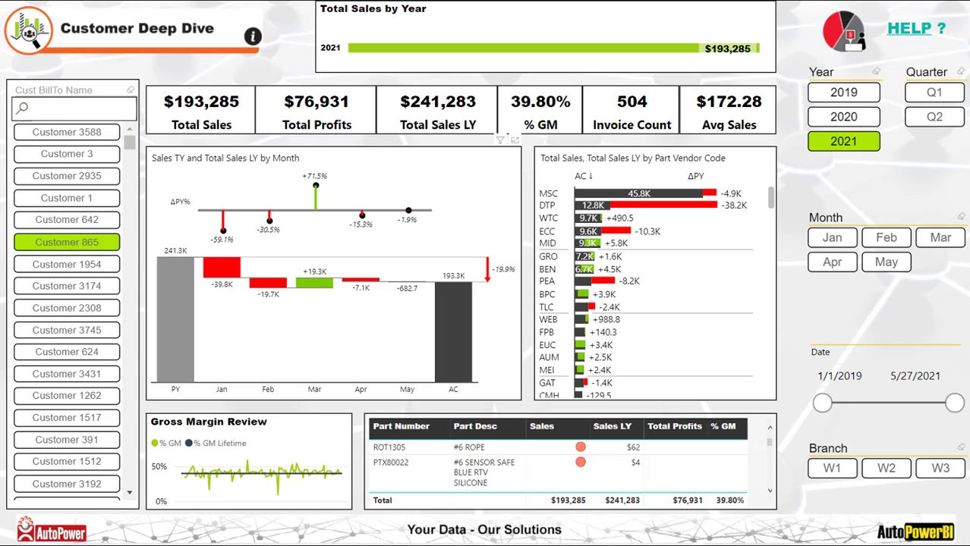
Clear and reapply the 2021 filter, narrow the period to Q1, and remove both period filters
left_click(828, 149)
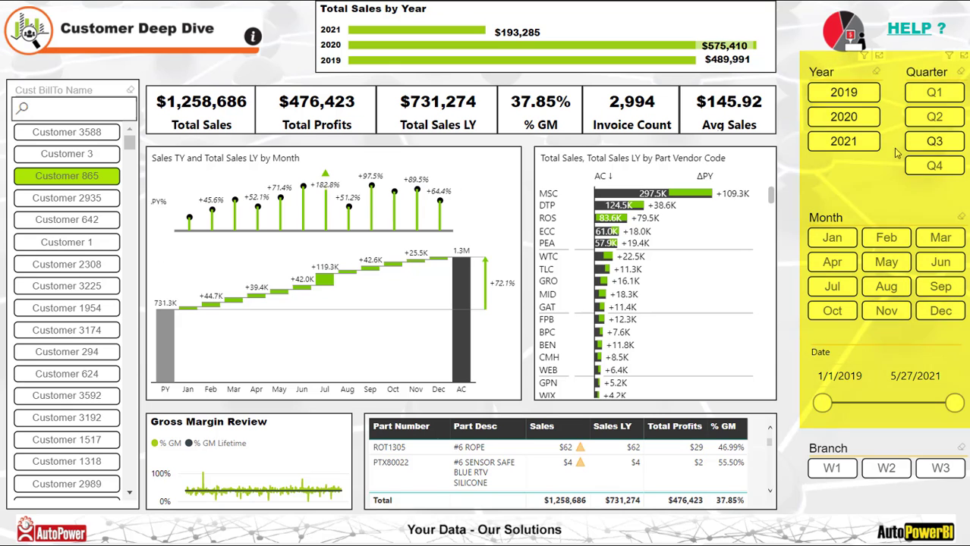
left_click(870, 145)
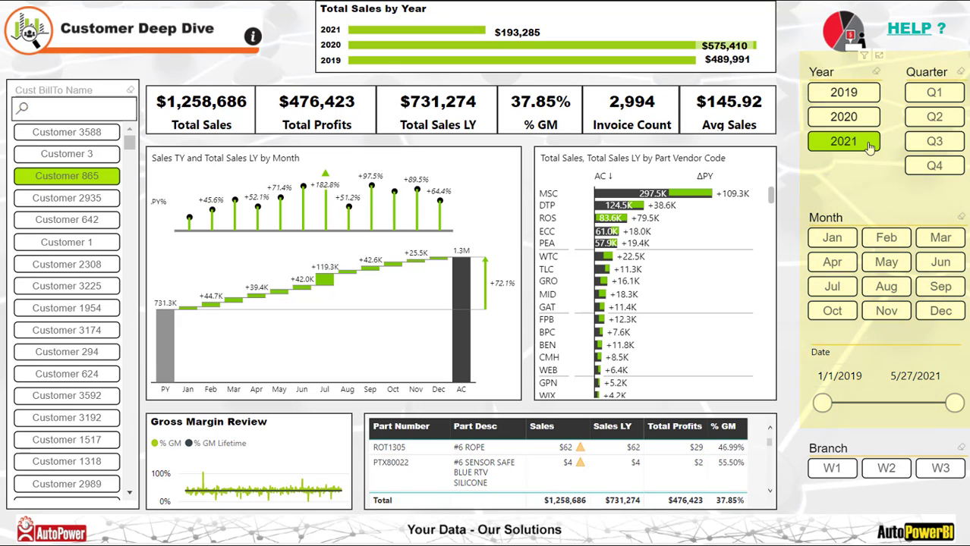
left_click(933, 92)
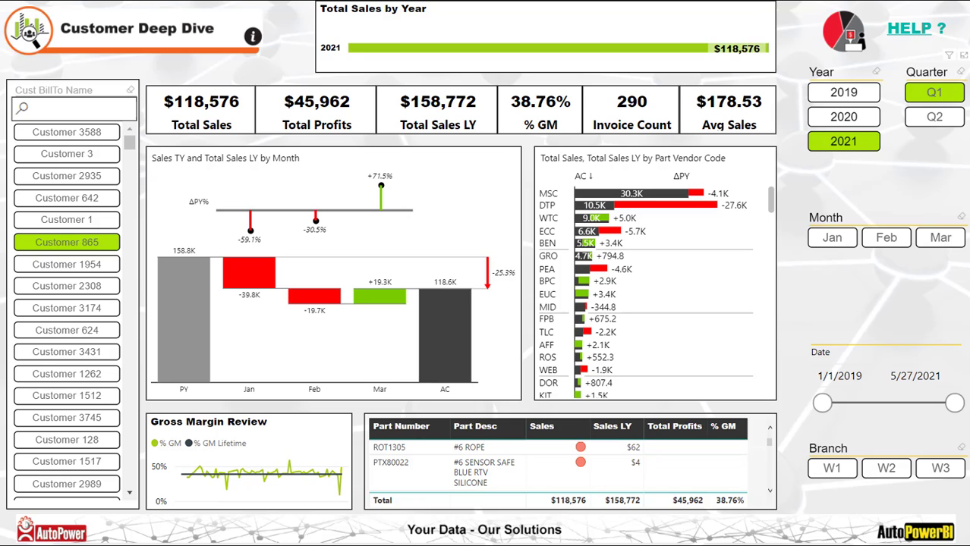
left_click(870, 144)
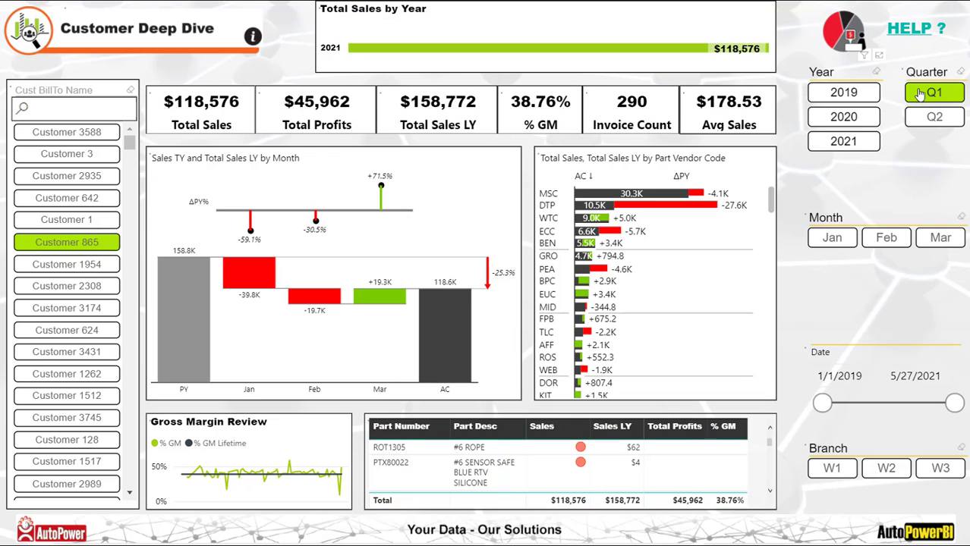
left_click(951, 93)
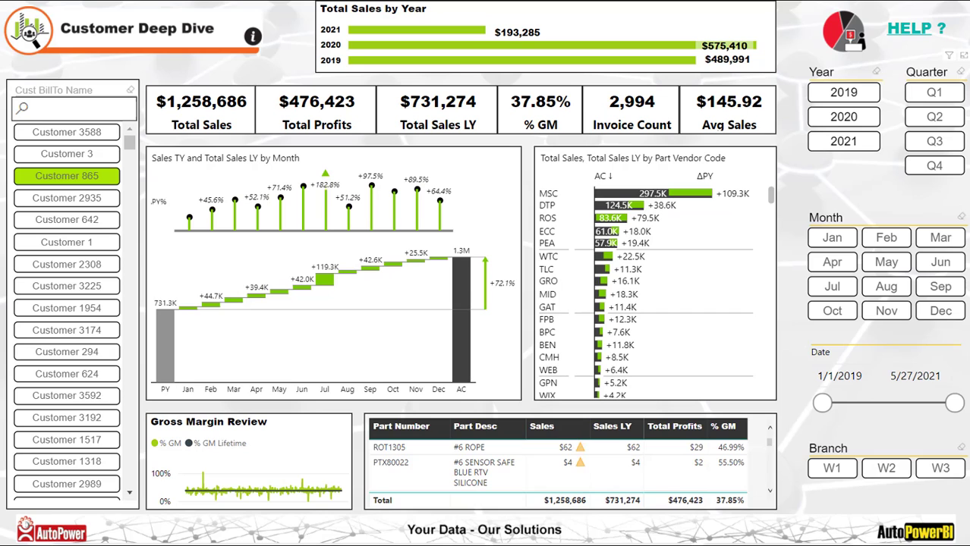
Switch the customer filter from Customer 865 to Customer 642 to review its sales, and clear the selection
left_click(87, 176)
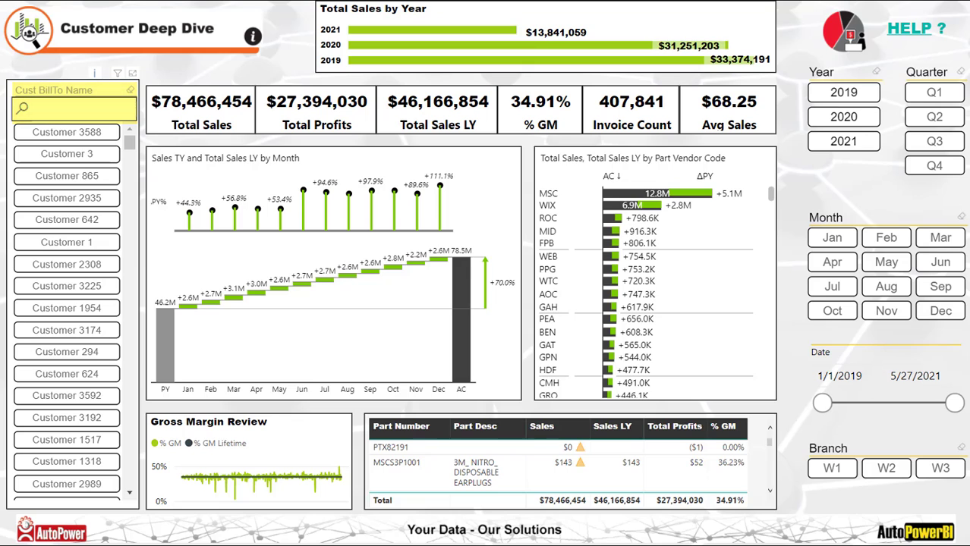
left_click(107, 219)
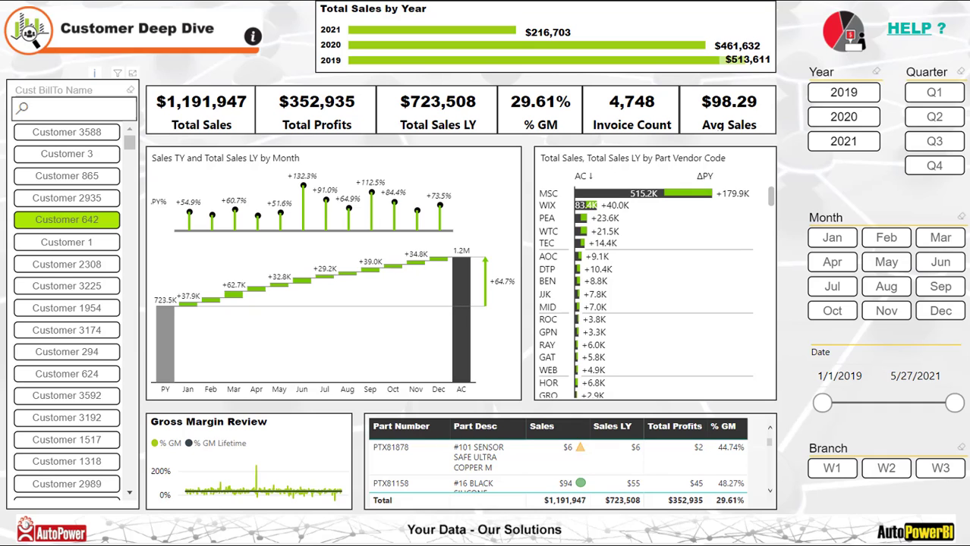
left_click(57, 225)
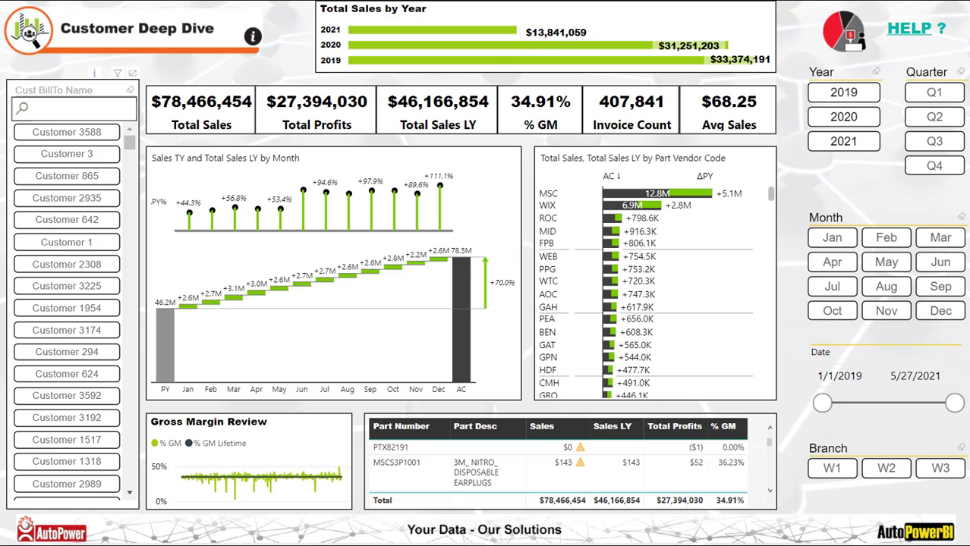
Review the charts and parts table for Customer 865 in 2021, and clear both the year and customer filters
left_click(42, 177)
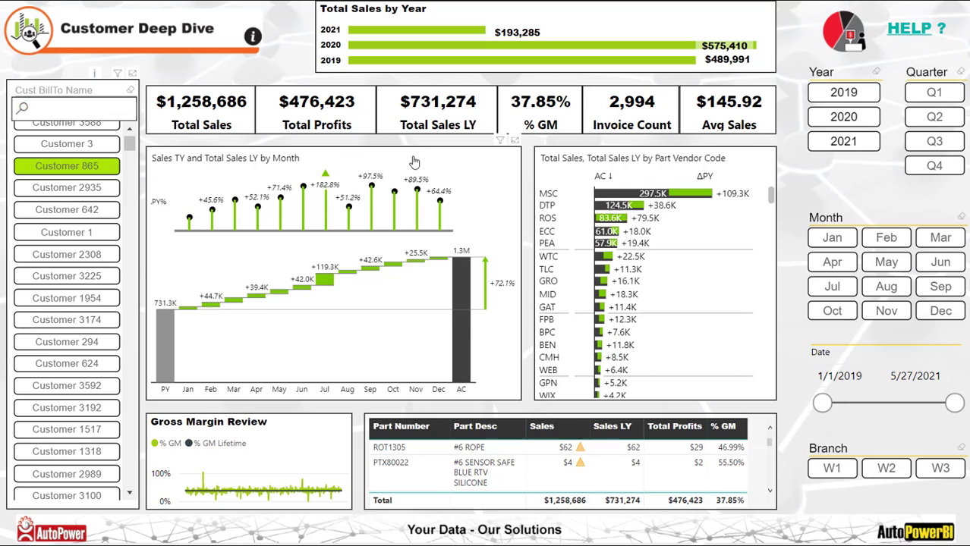
left_click(833, 150)
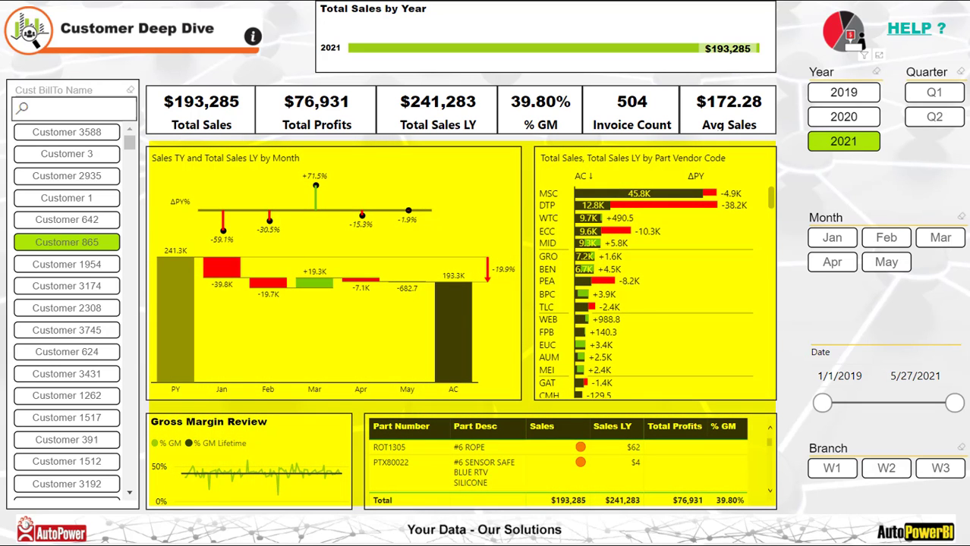
left_click(861, 148)
left_click(66, 242)
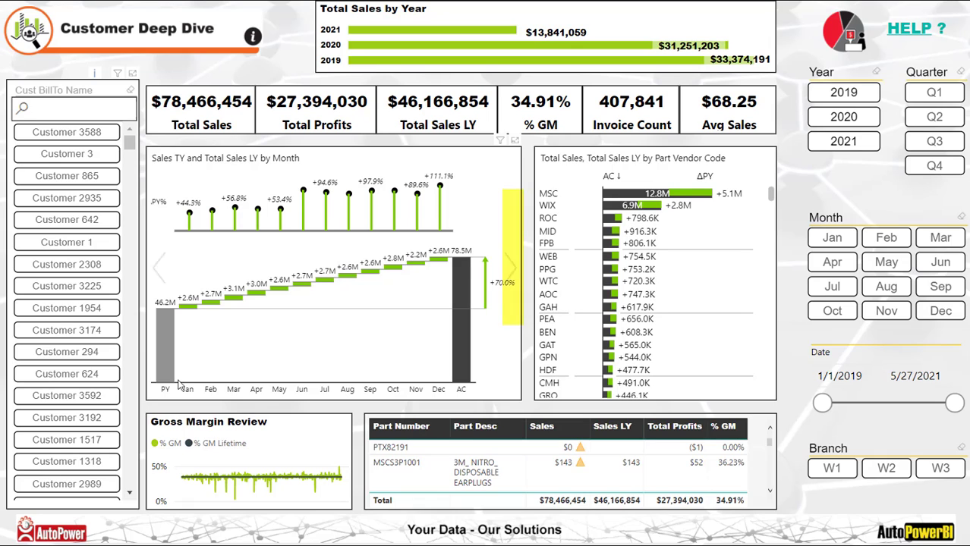
Cycle the monthly sales chart through its bar and line layouts and back to the waterfall view
left_click(510, 267)
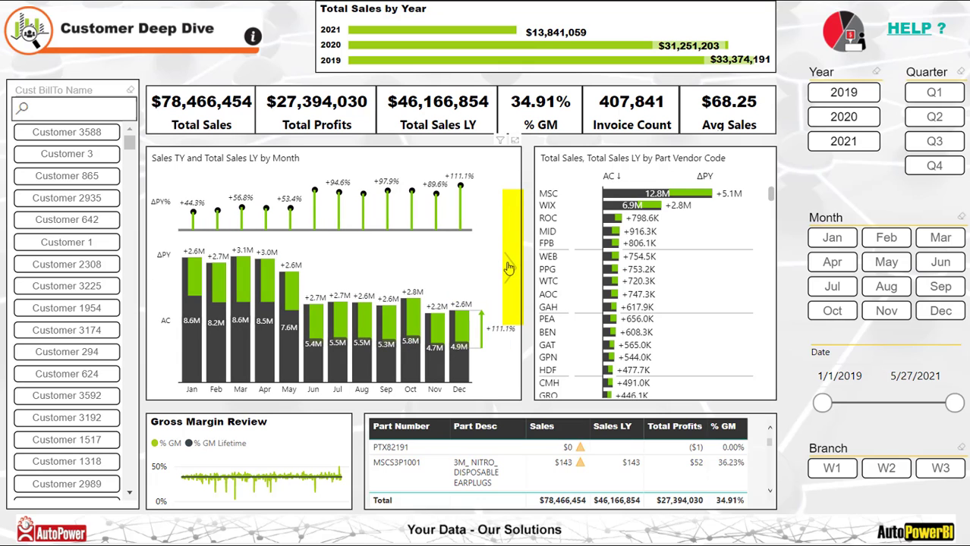
left_click(509, 267)
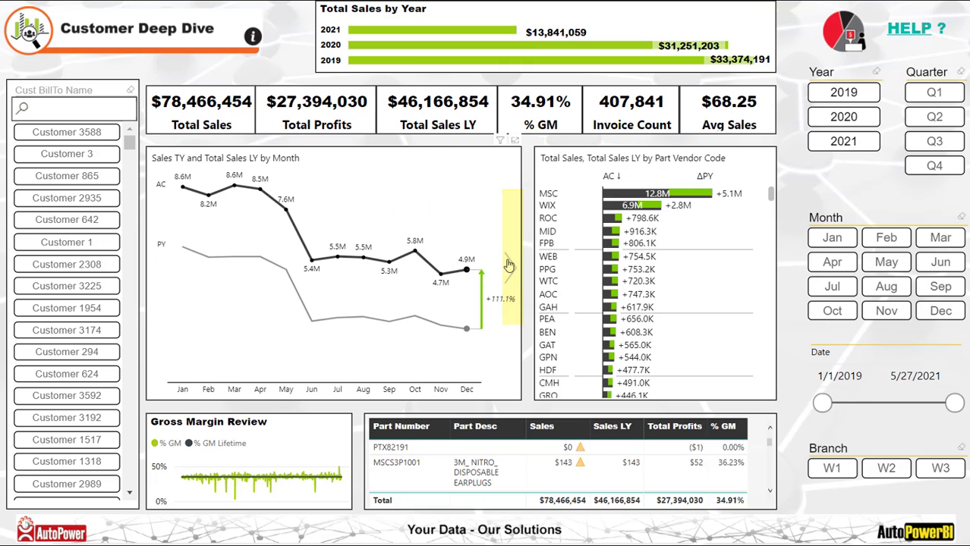
left_click(509, 265)
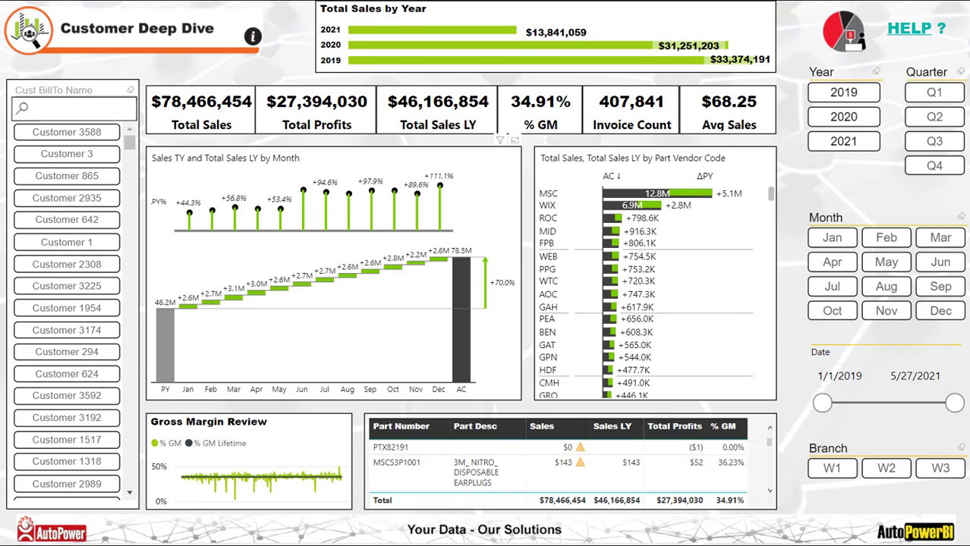
Filter the report to Customer 642 in 2021 and examine the monthly sales chart in focus mode before returning
left_click(109, 219)
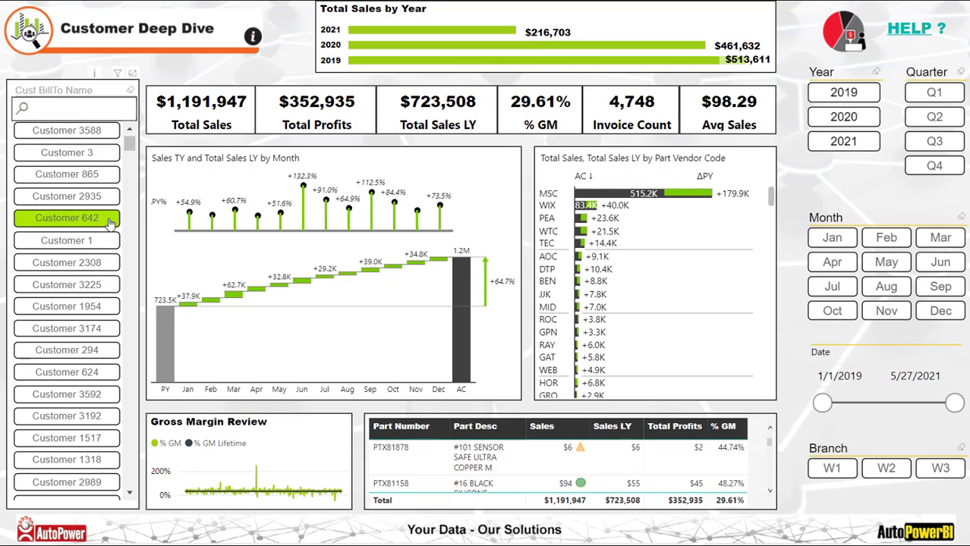
left_click(824, 149)
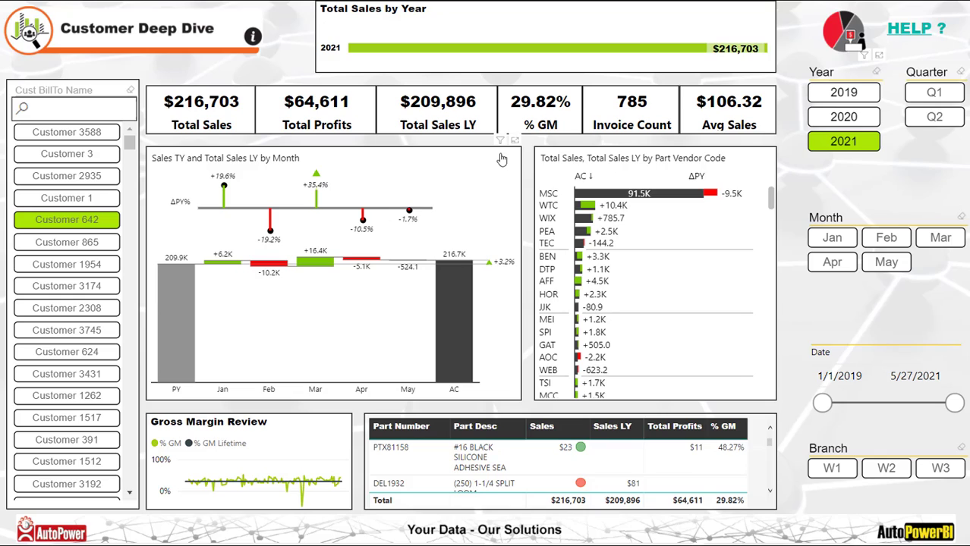
left_click(515, 141)
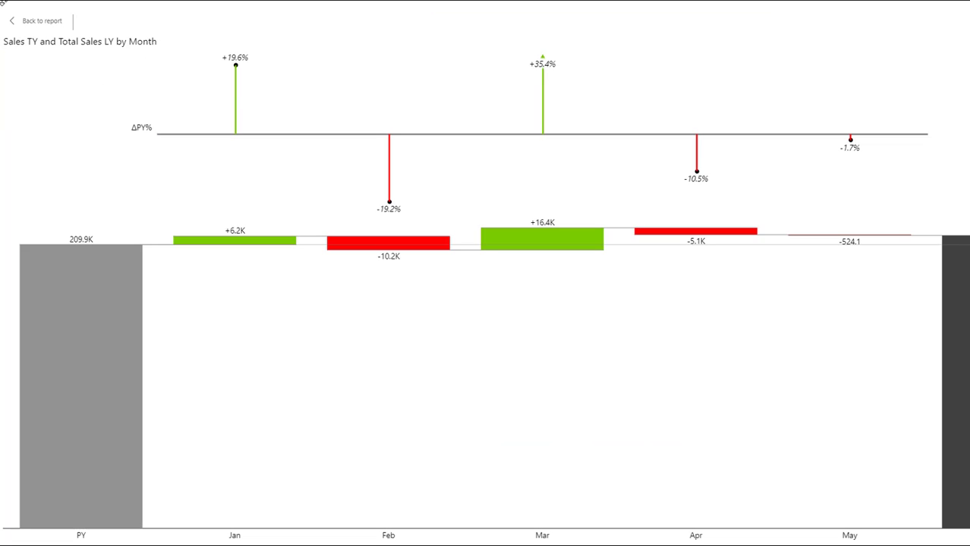
key("Escape")
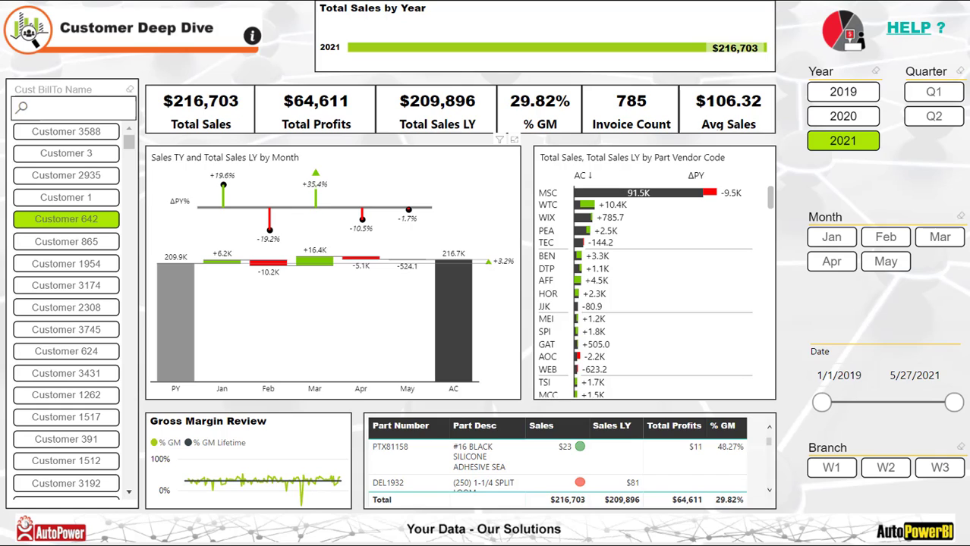
Switch the customer filter from Customer 642 to Customer 1 and examine the Gross Margin Review chart in focus mode
left_click(96, 219)
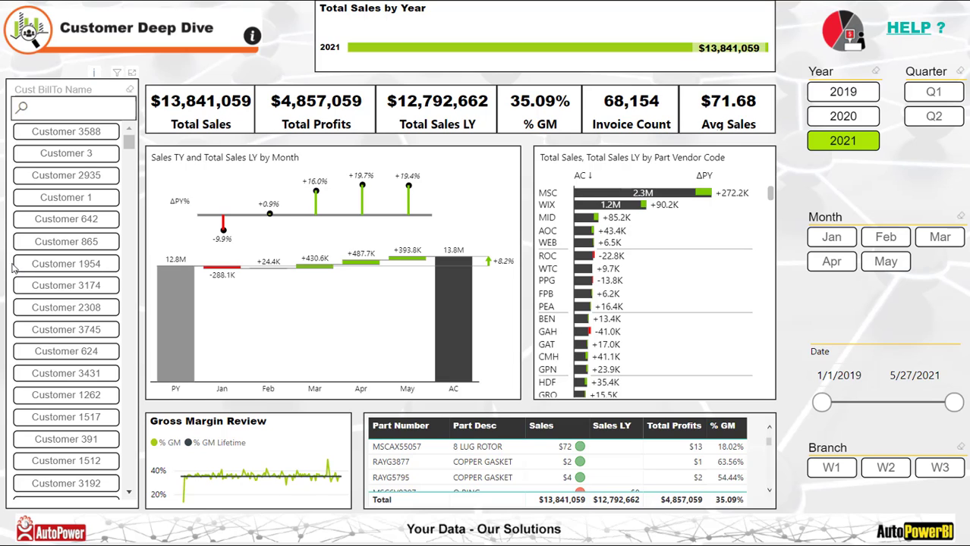
left_click(69, 201)
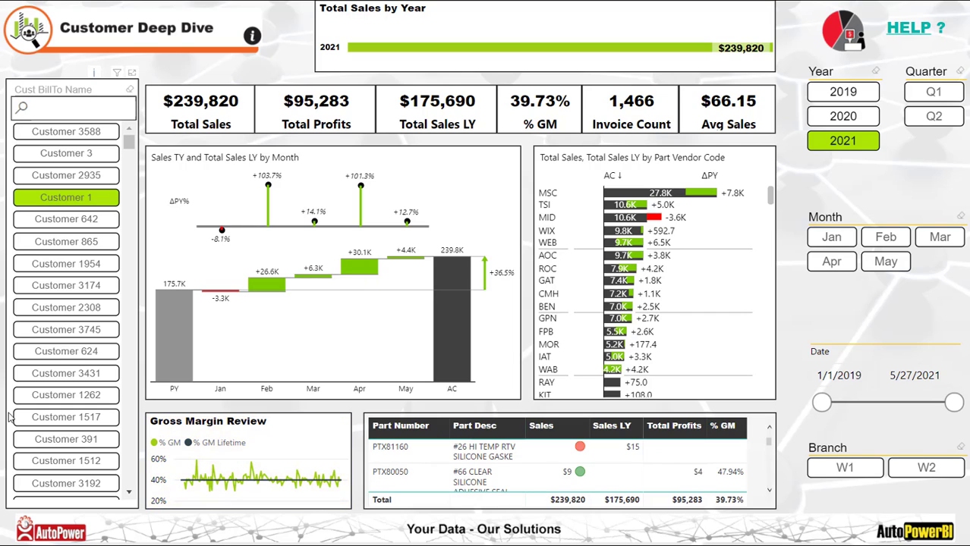
left_click(343, 419)
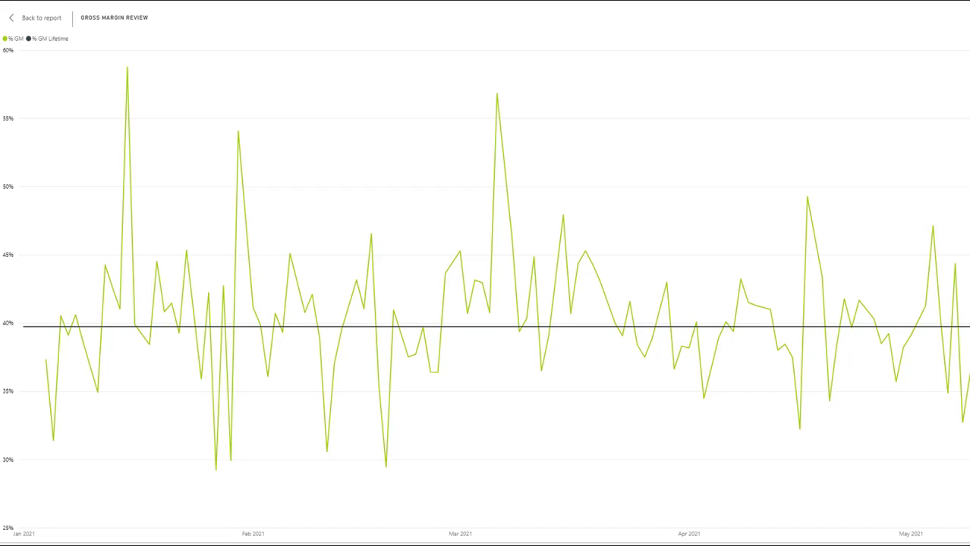
mouse_move(500, 332)
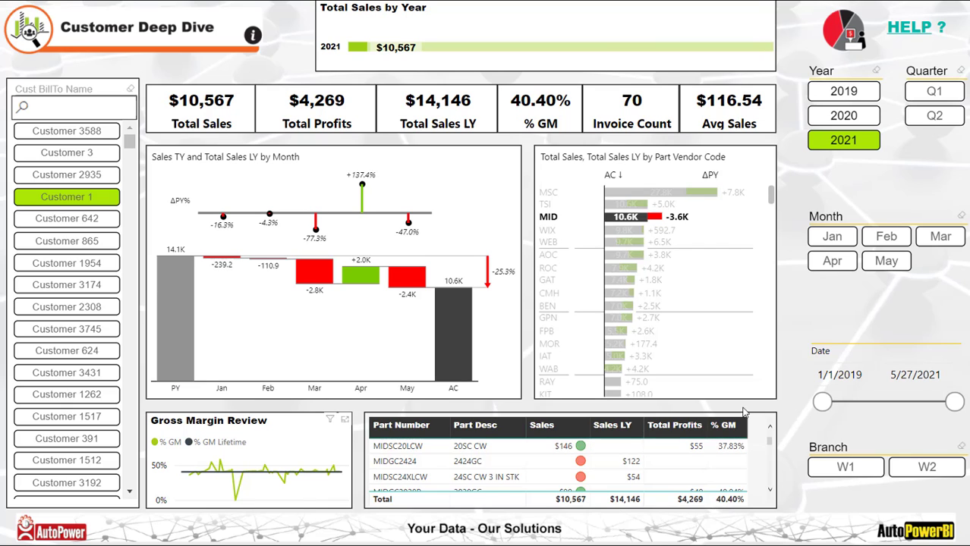
Examine the MID vendor's part sales table in focus mode, return to the report, and clear the Customer 1 and MID selections
left_click(769, 410)
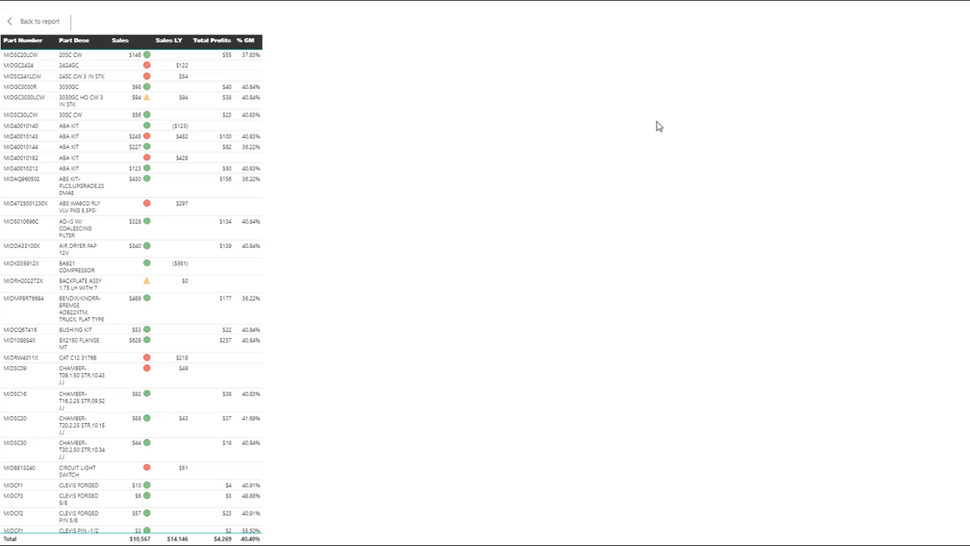
left_click(54, 24)
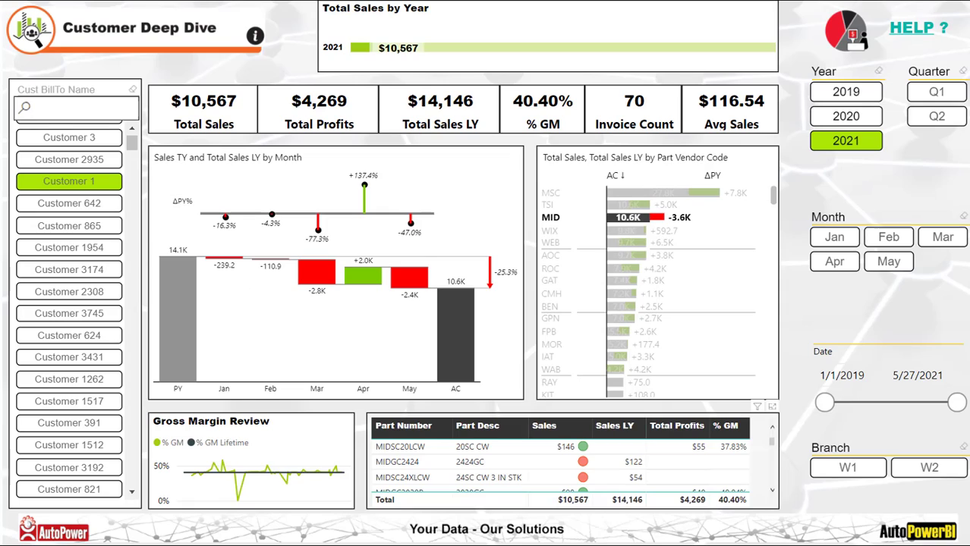
left_click(64, 181)
left_click(618, 216)
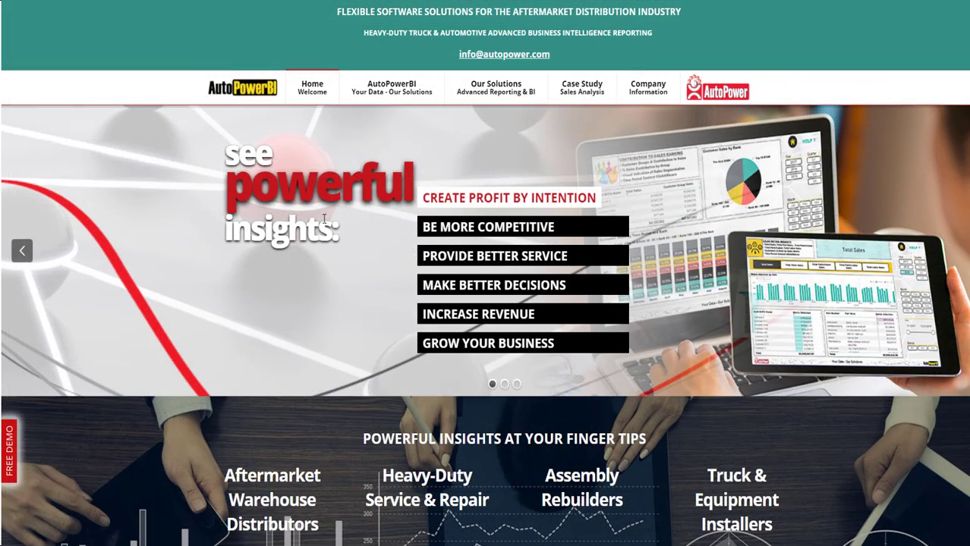
Open the Sales Analysis solution page on the AutoPower website
mouse_move(486, 103)
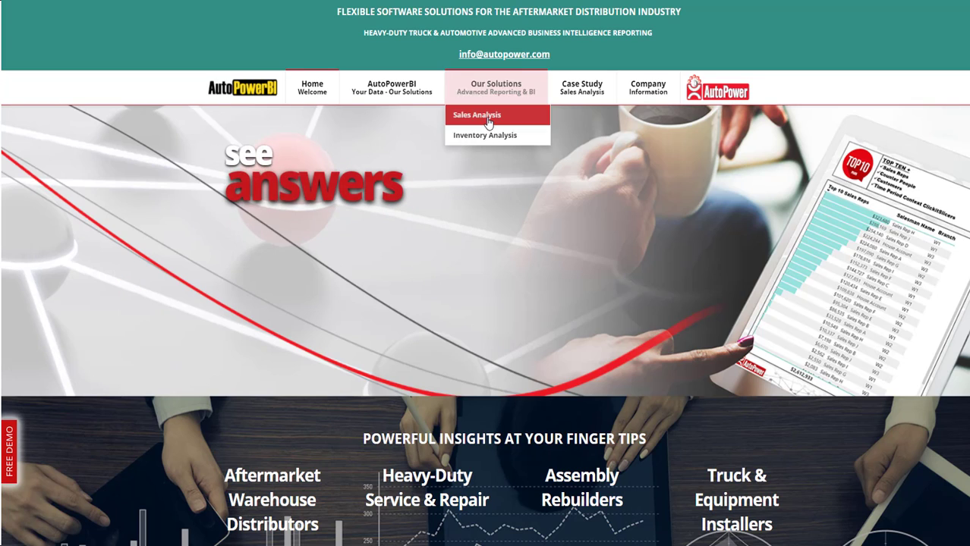
left_click(488, 119)
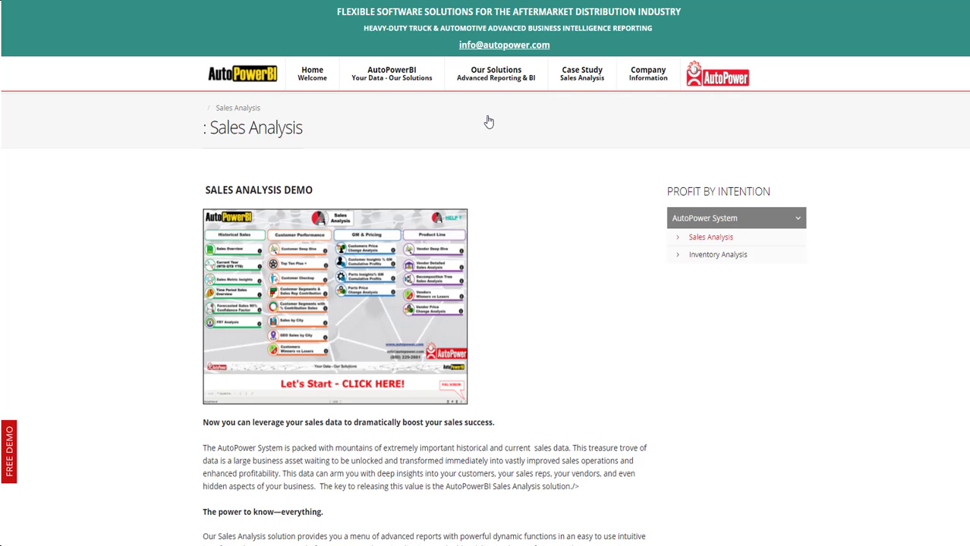